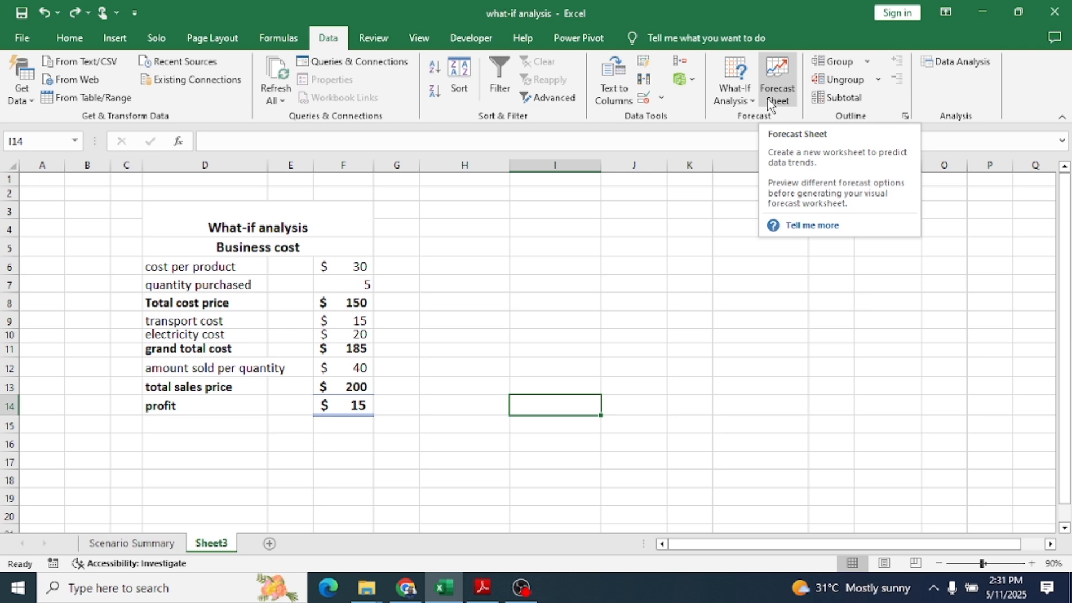
click(752, 102)
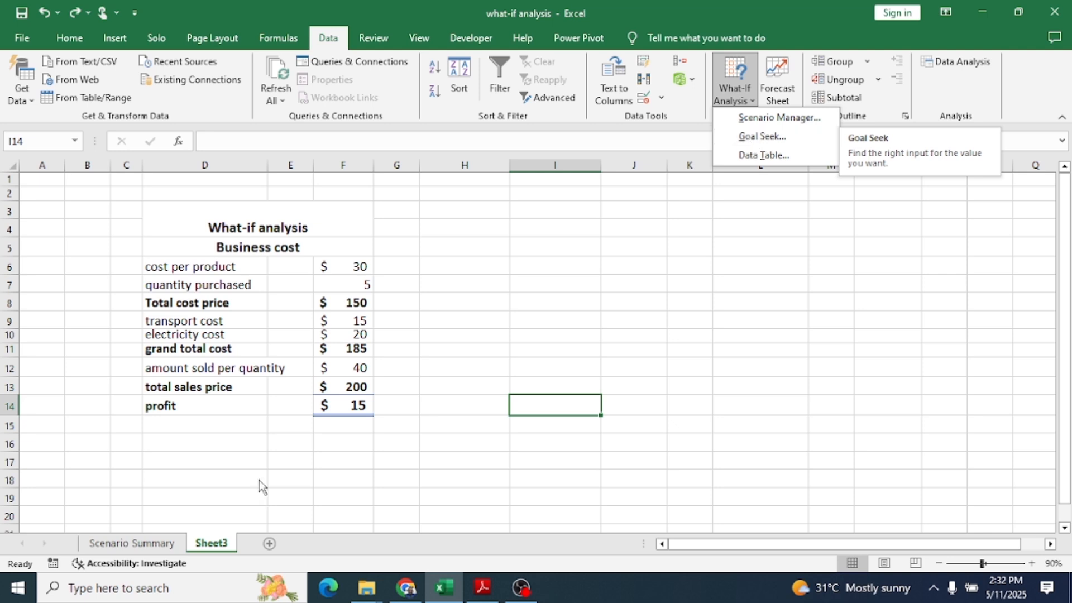
click(351, 403)
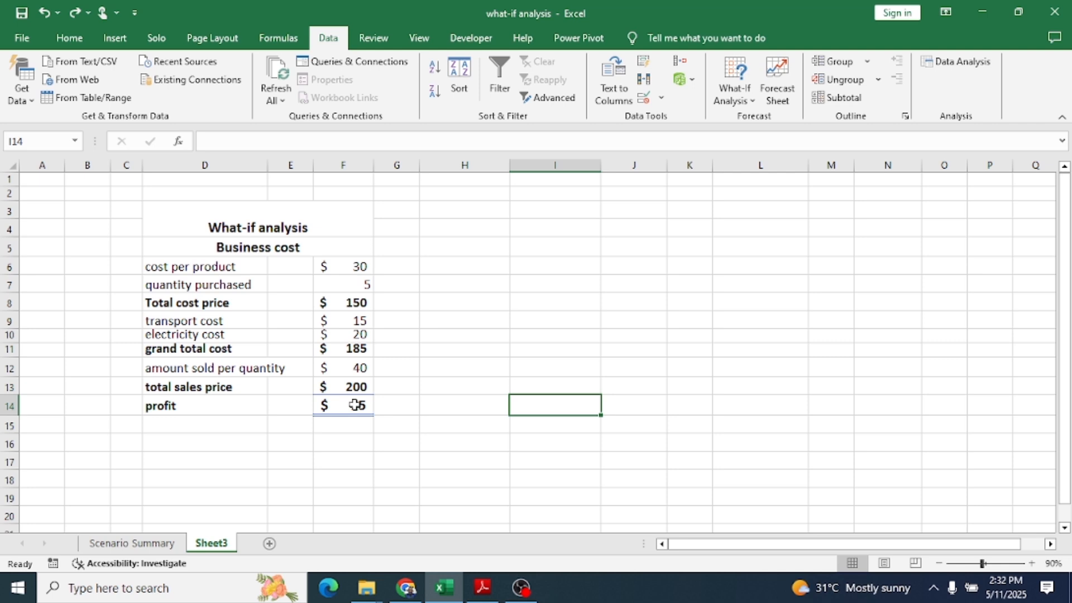
Step: Try an amount sold per quantity of 31 in cell F12 and undo the change
click(362, 370)
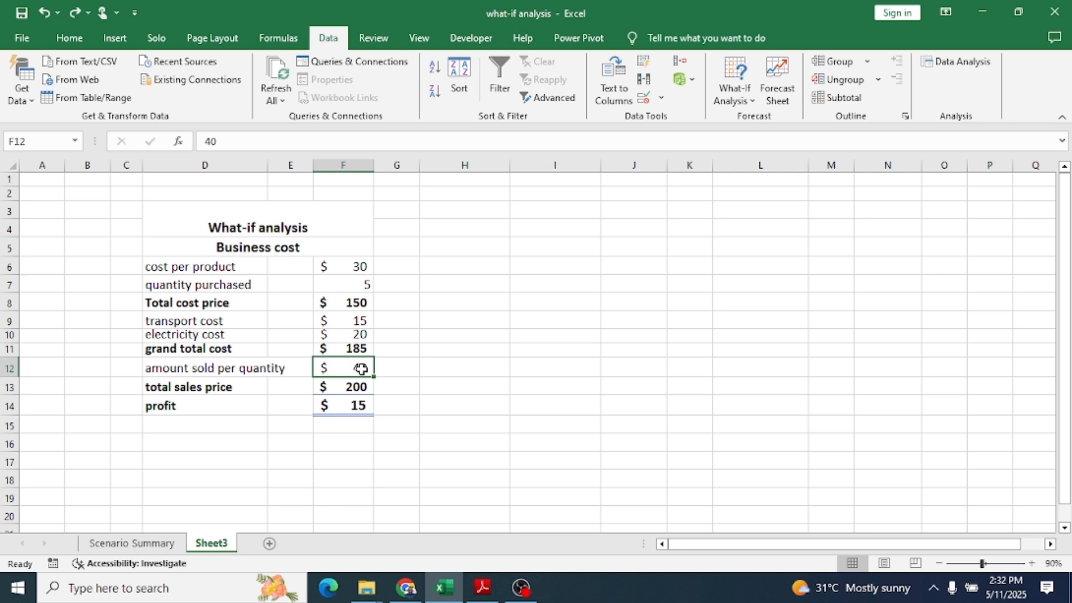
text(31)
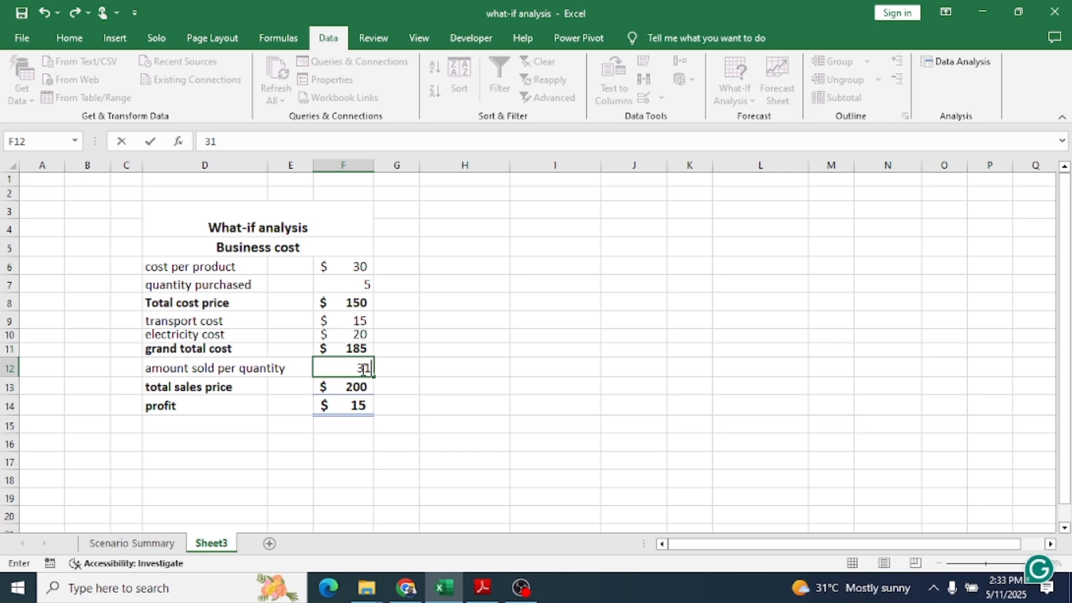
key(Return)
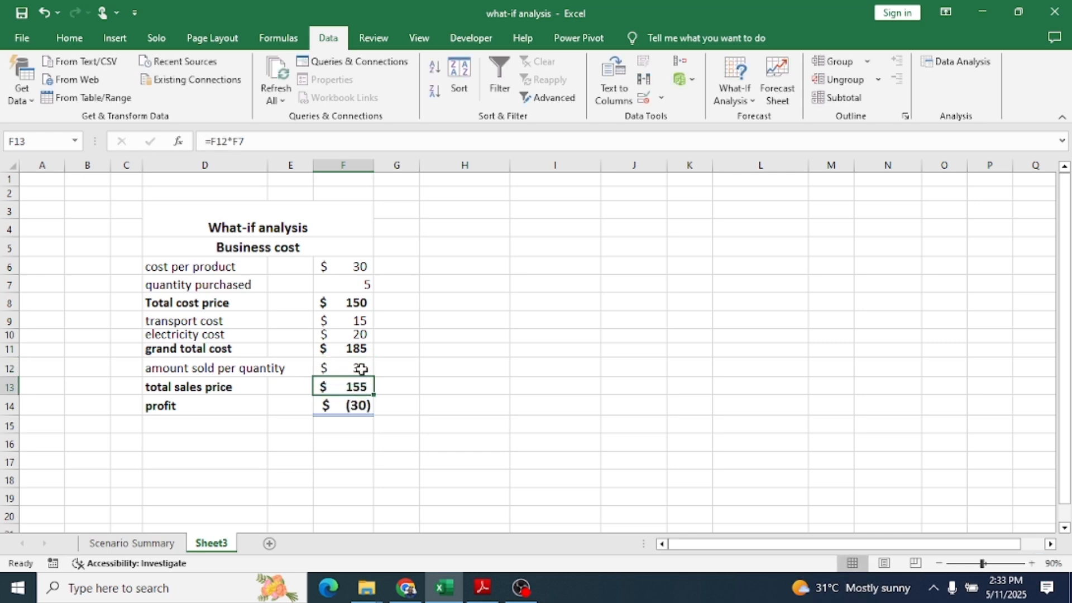
click(361, 369)
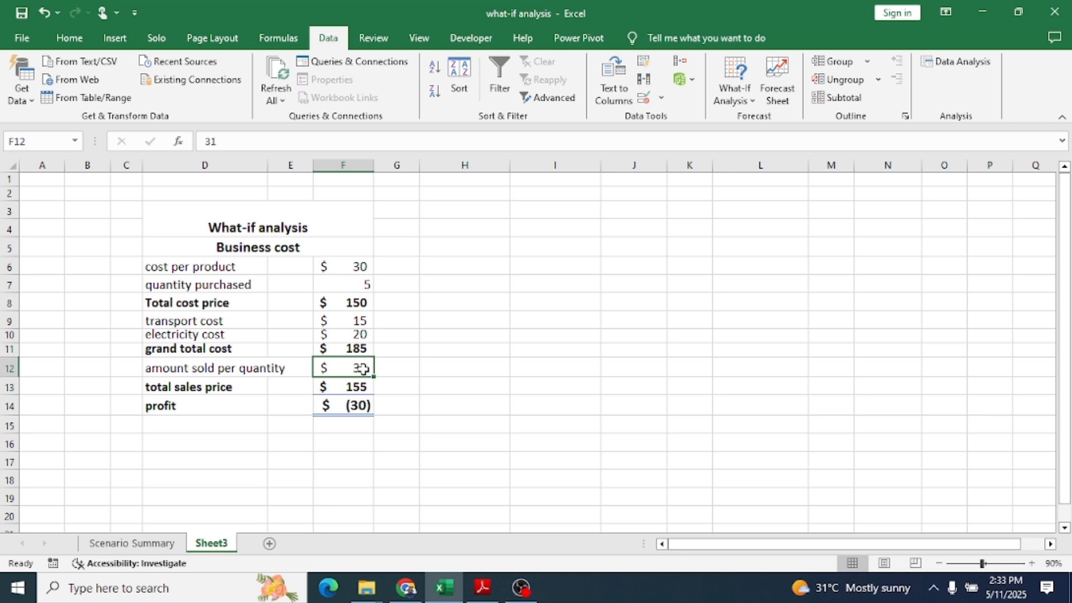
key(ctrl+z)
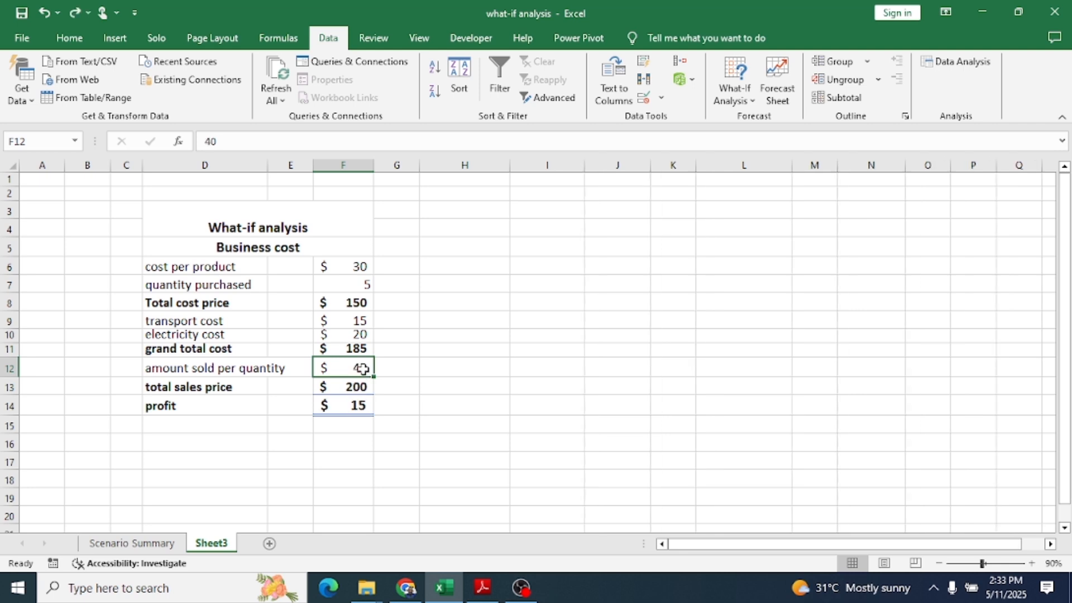
click(502, 373)
click(358, 368)
click(358, 406)
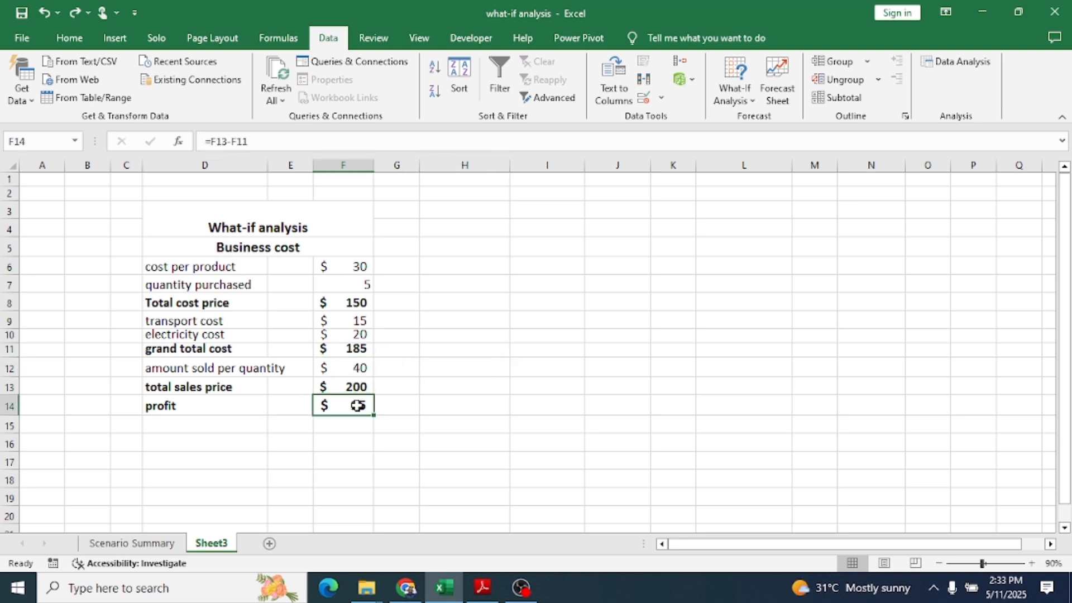
click(358, 368)
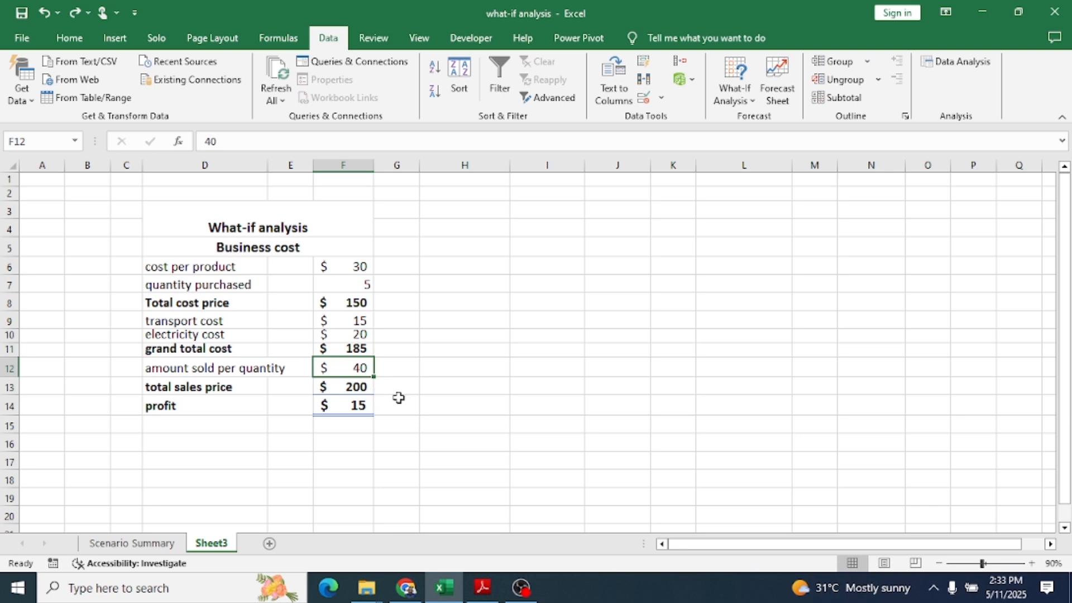
Step: Set up a Goal Seek on the profit cell F14 with a target value of 20
click(362, 404)
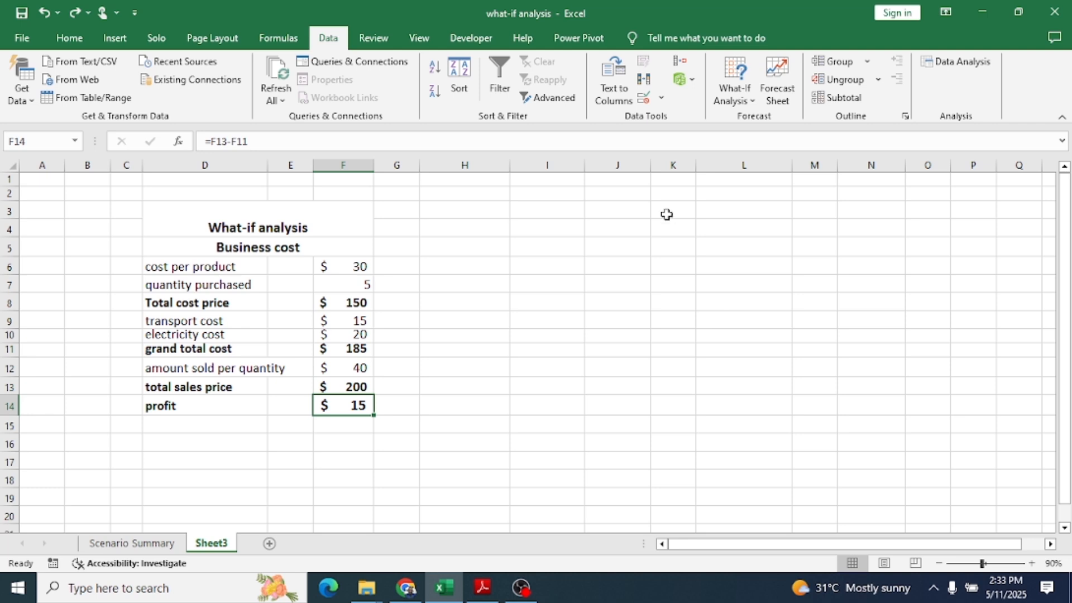
click(753, 101)
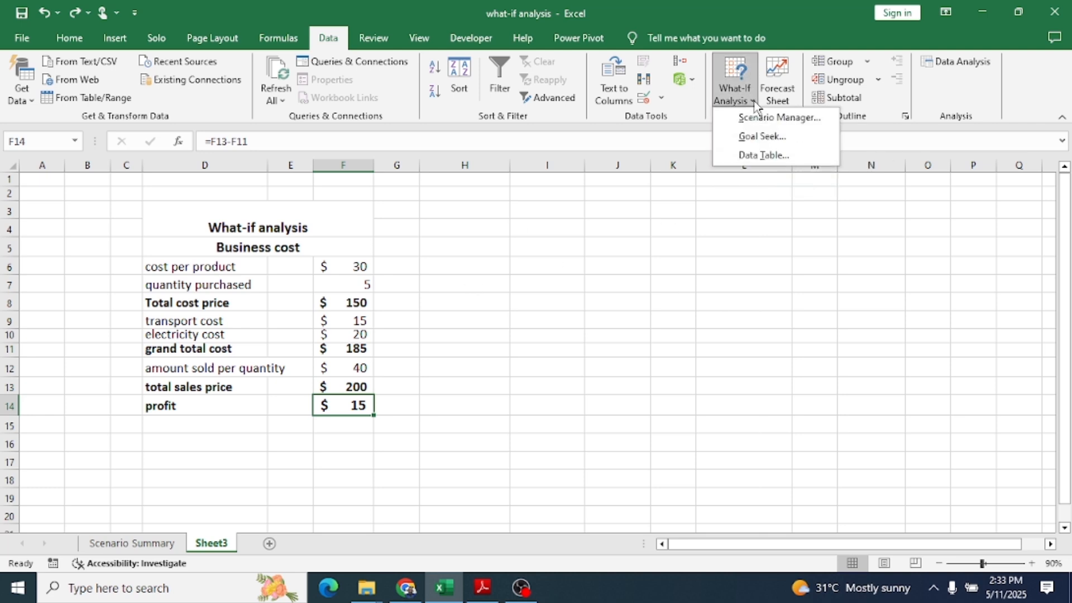
click(754, 136)
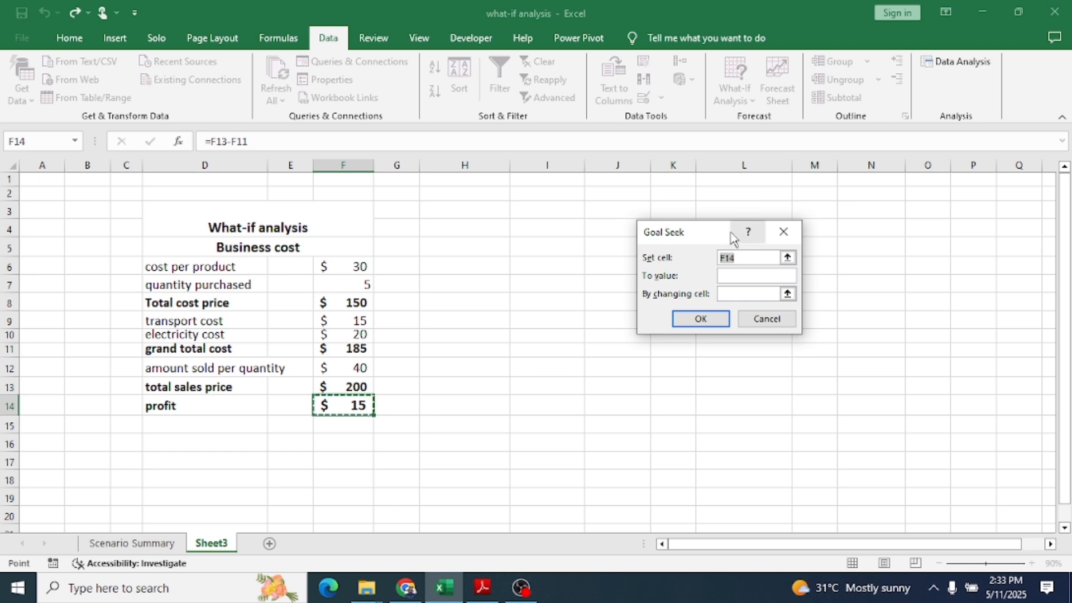
drag(700, 234, 588, 235)
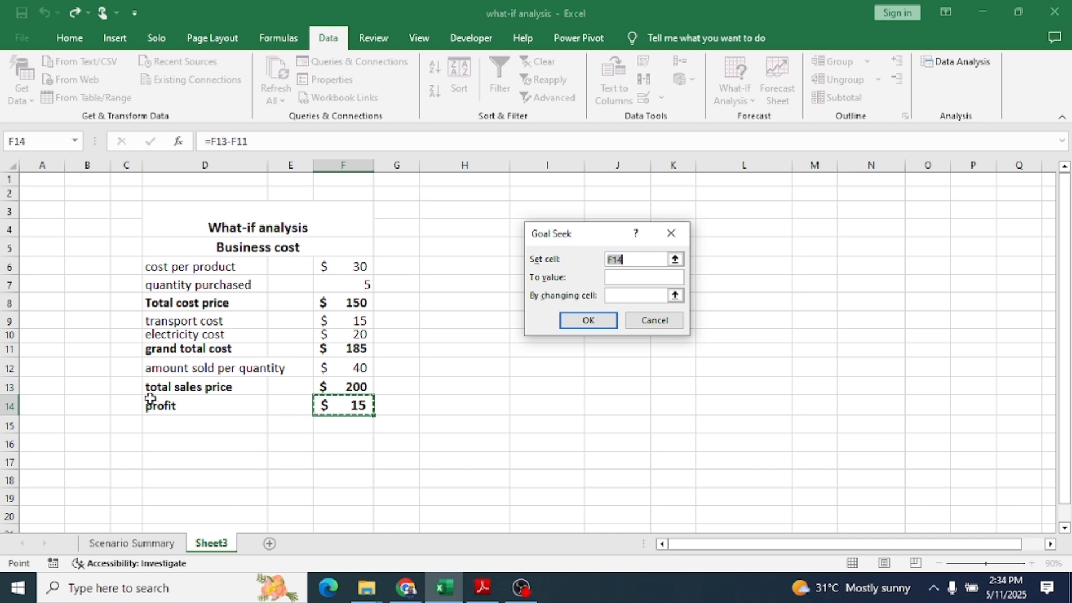
click(366, 406)
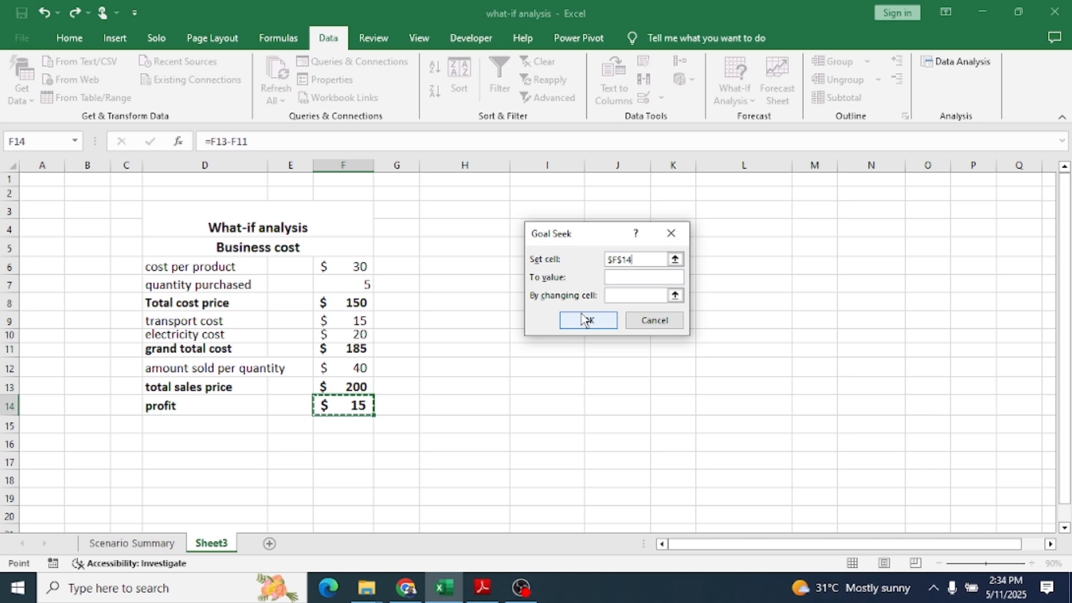
click(617, 278)
text(20)
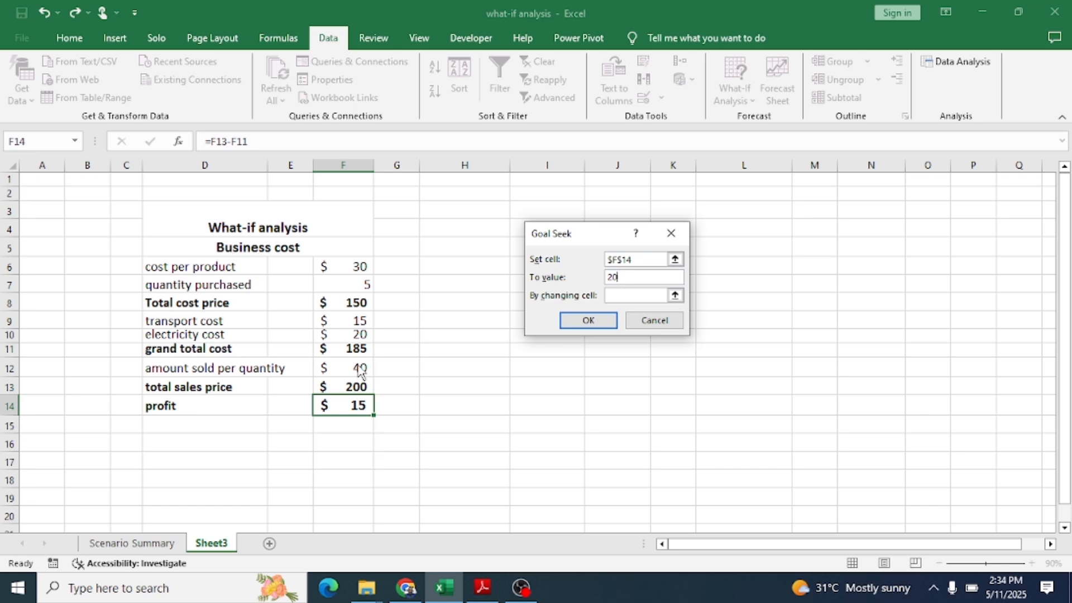
Step: Use the amount sold per quantity in F12 as the changing cell, run the Goal Seek and accept the solution
click(625, 296)
click(353, 369)
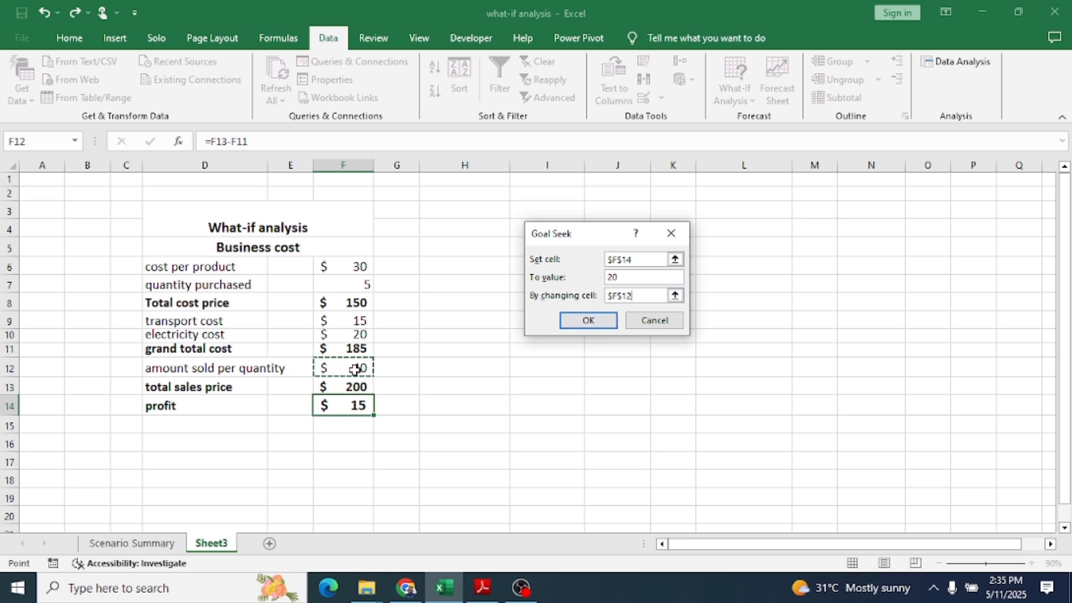
click(588, 321)
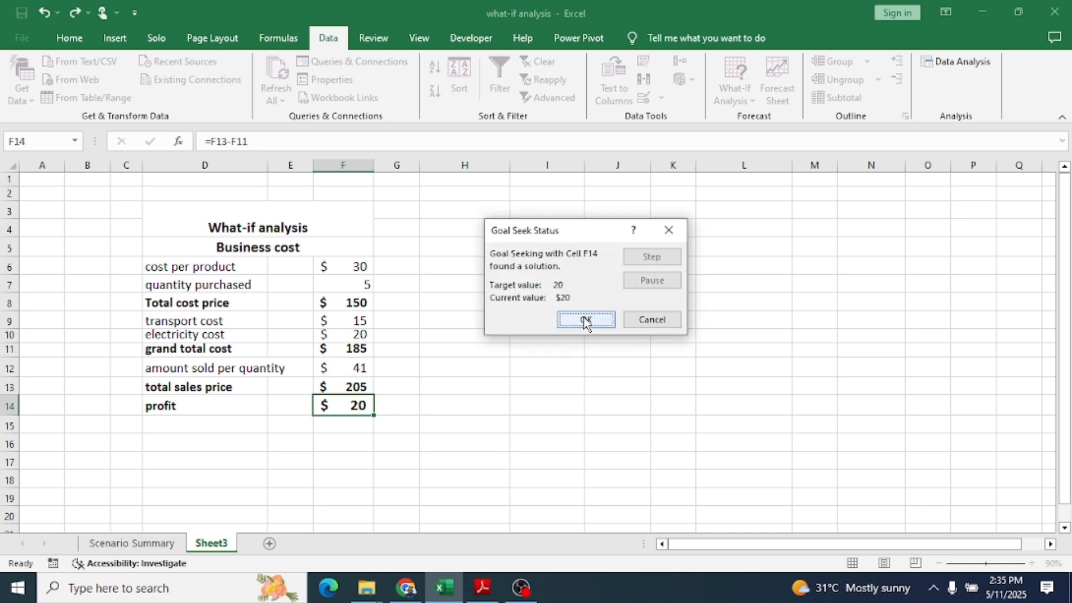
click(585, 321)
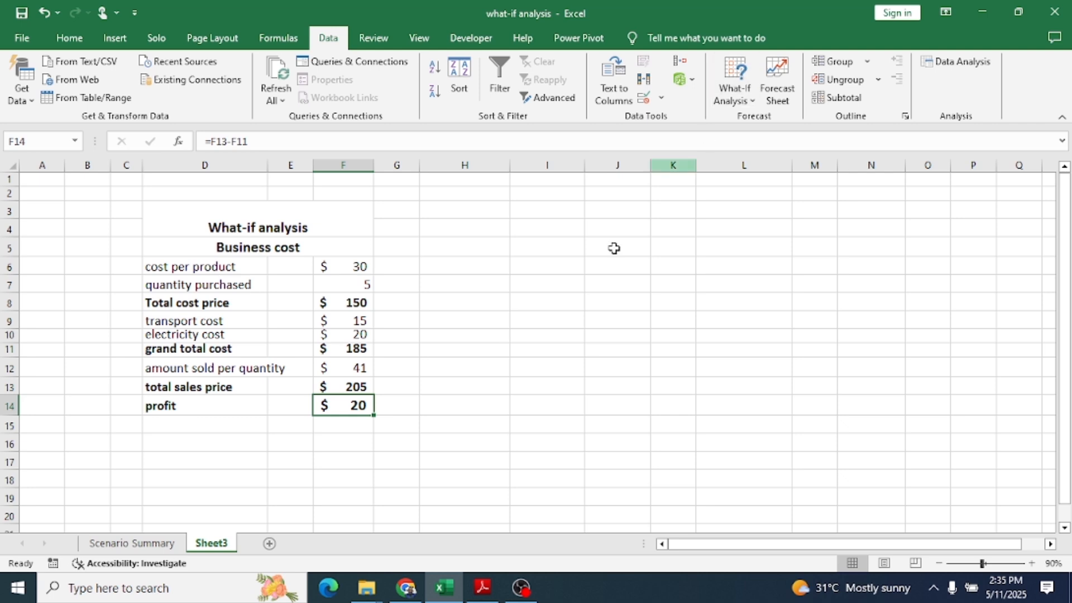
Step: Run Goal Seek on profit cell F14 with a target of 40 by changing F12, and discard the solution
click(752, 102)
click(753, 136)
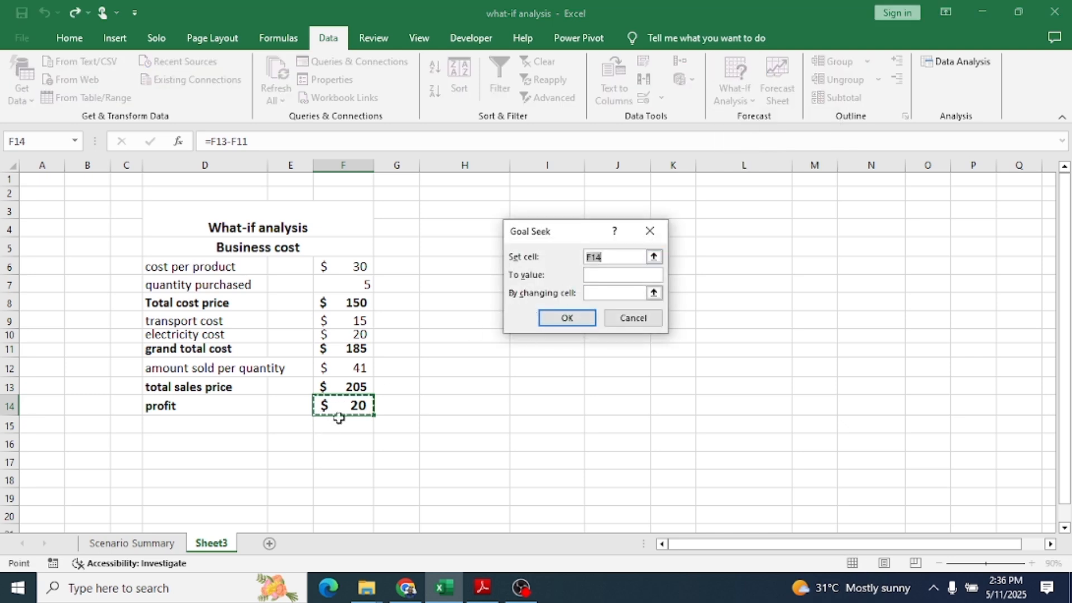
click(604, 275)
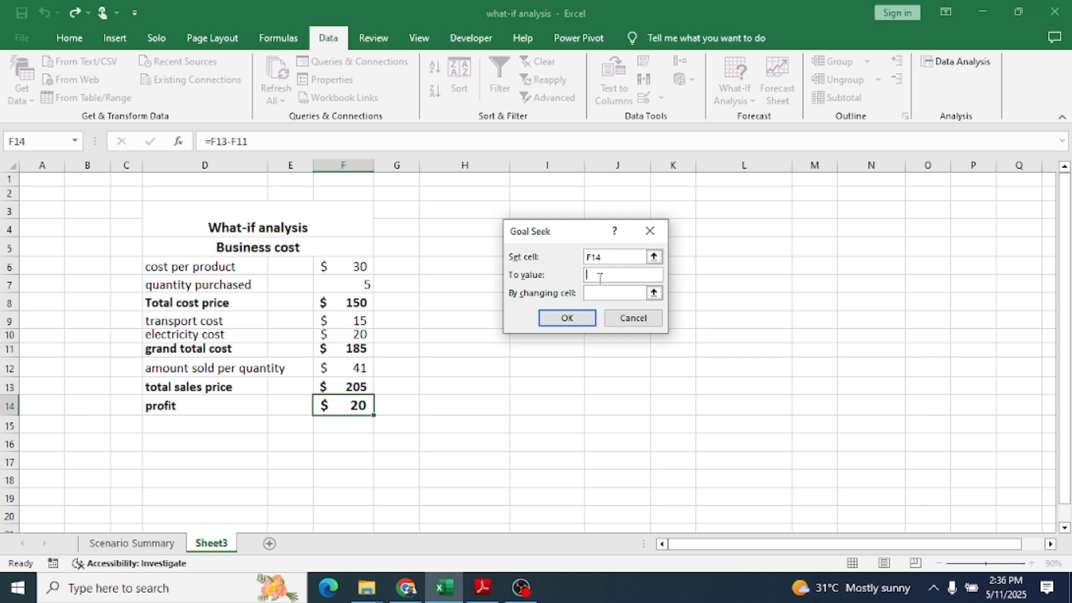
text(40)
click(602, 292)
click(356, 369)
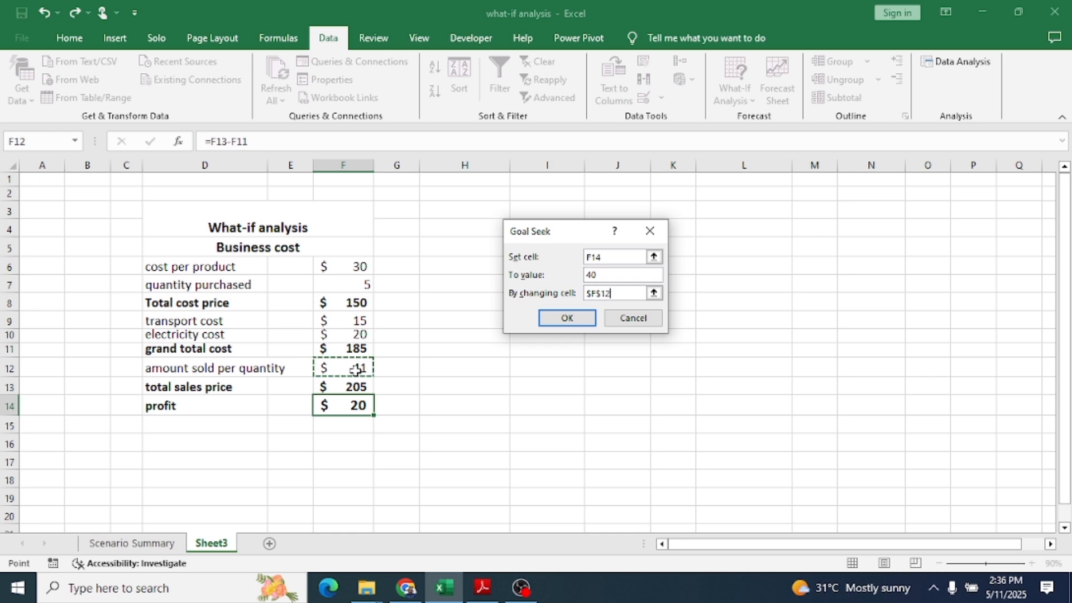
click(568, 318)
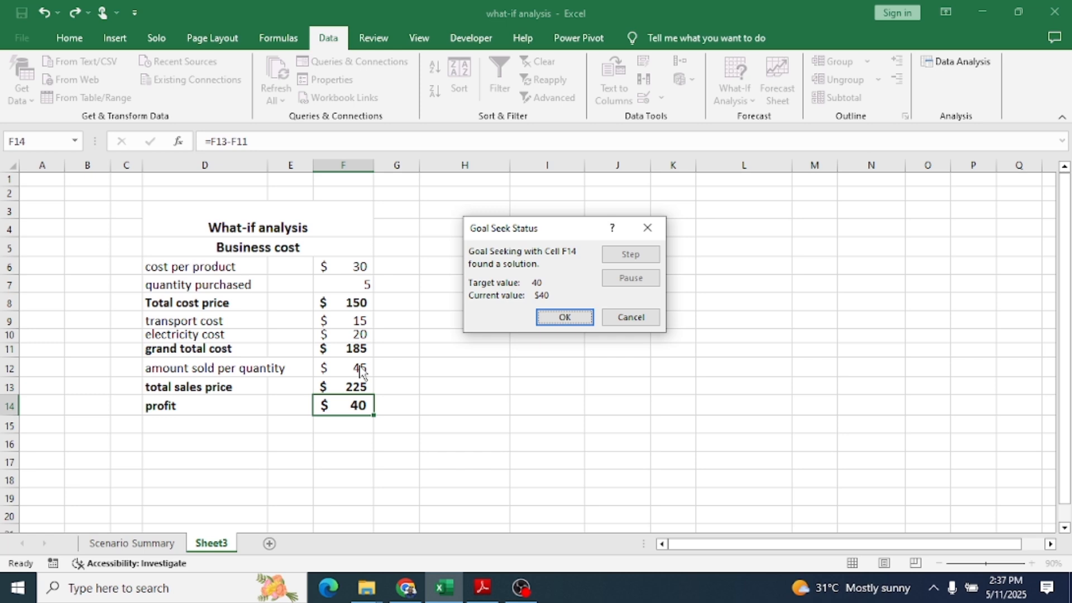
click(630, 318)
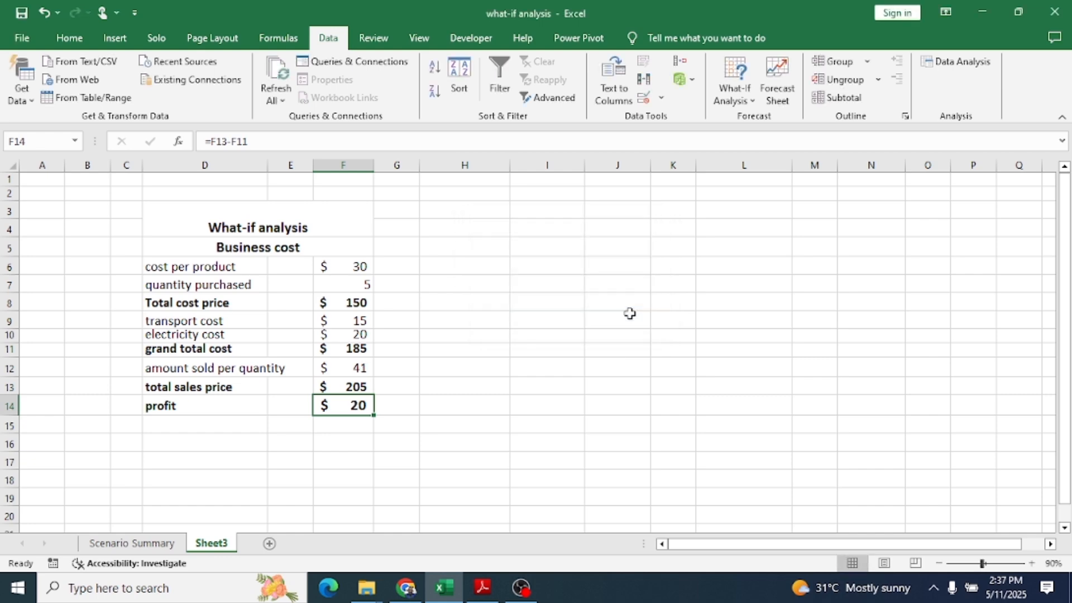
click(521, 588)
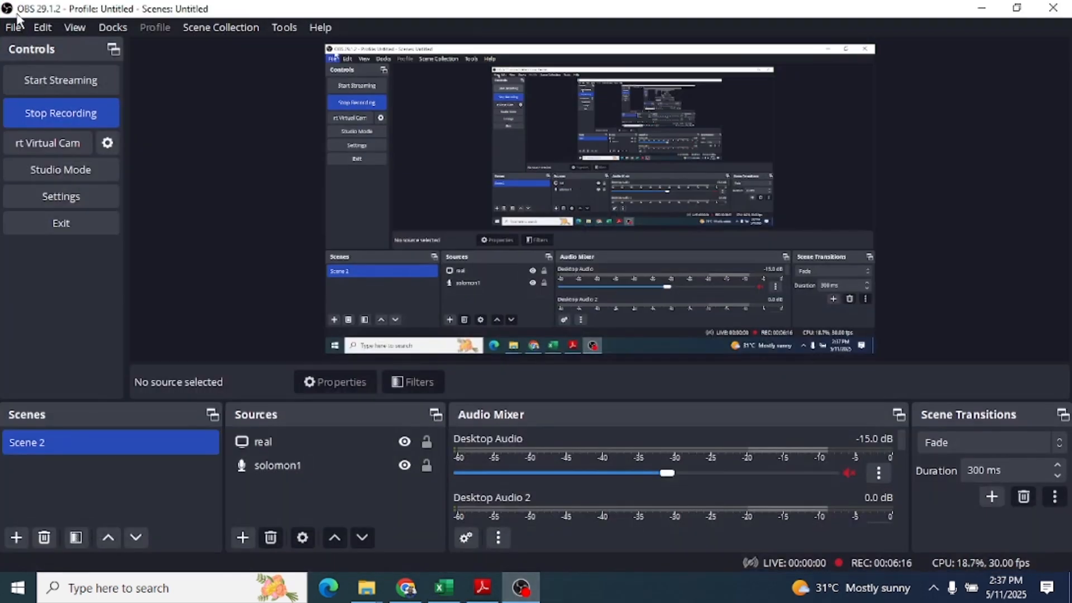